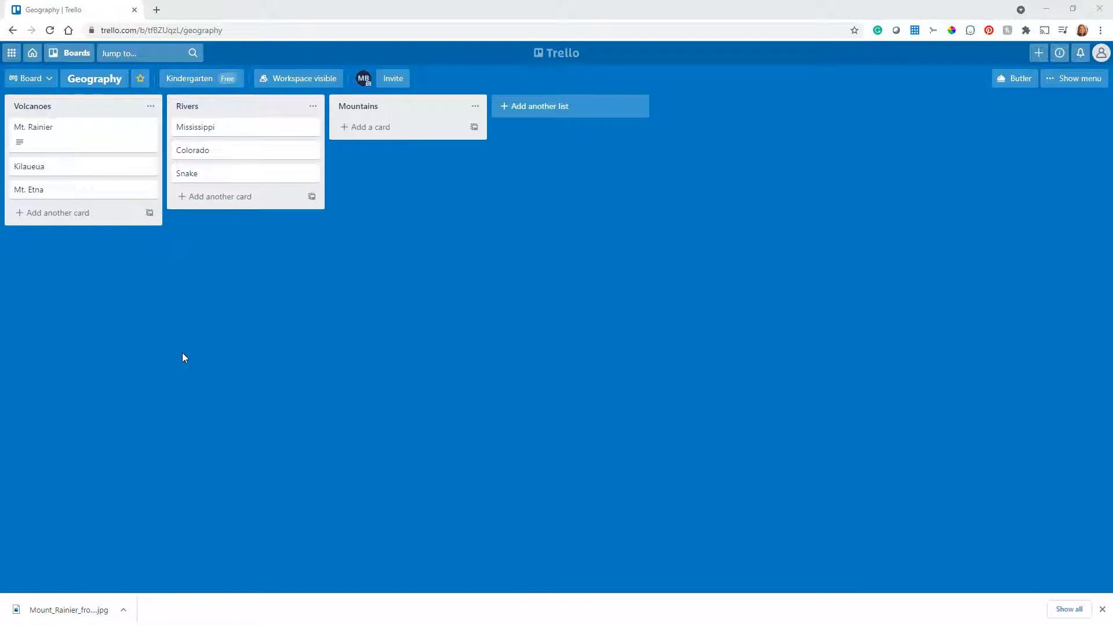
Give the Mt. Rainier card a green cover in the full-card size and return to the board
left_click(78, 137)
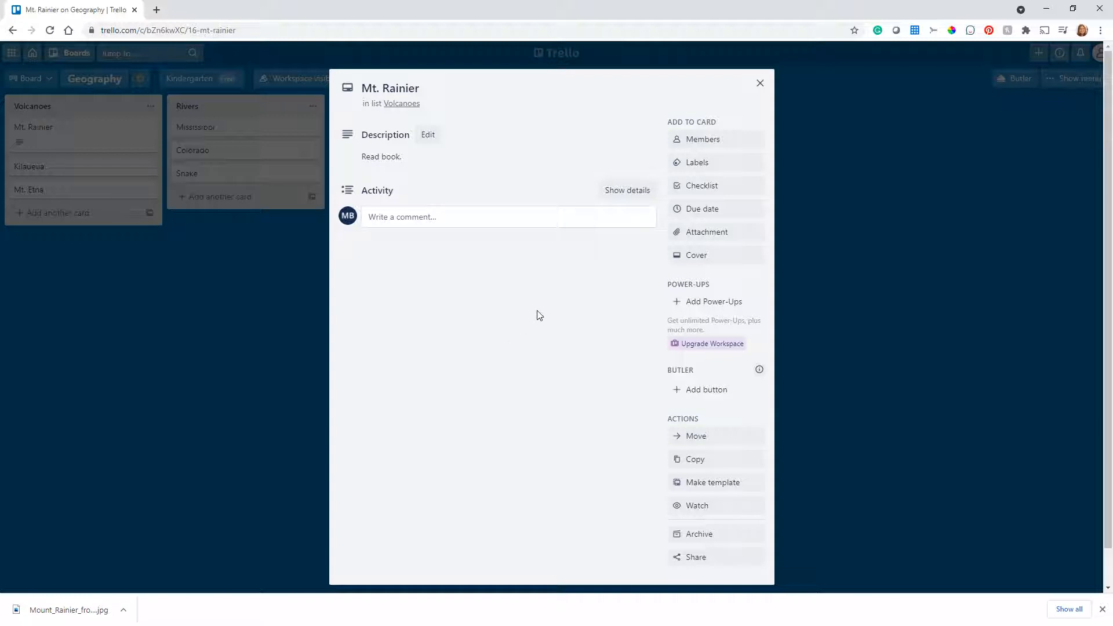
left_click(705, 265)
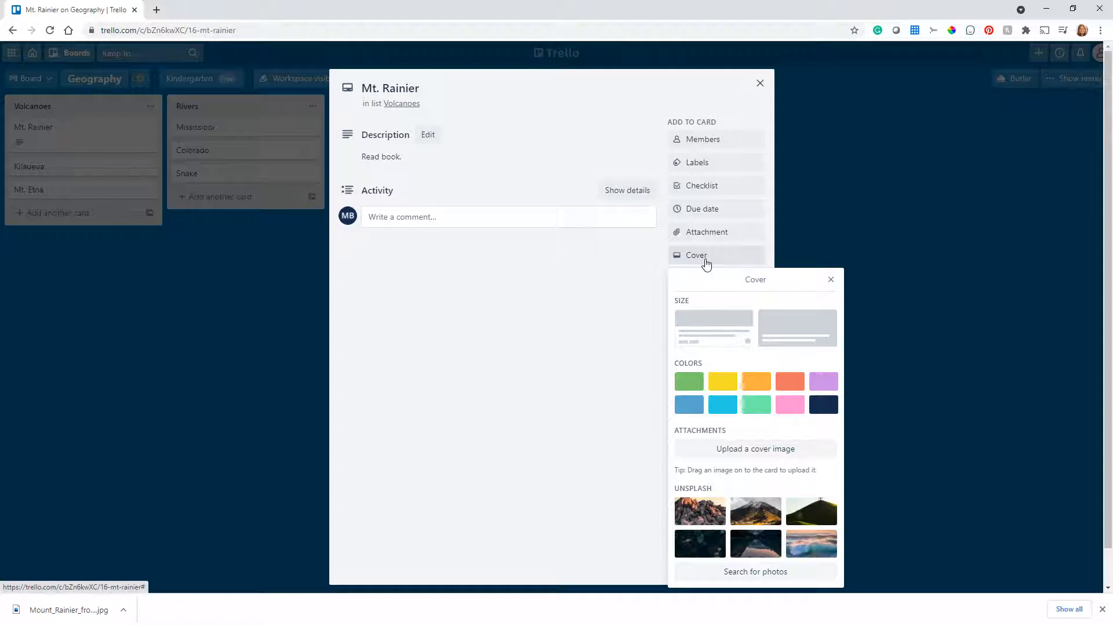
left_click(689, 384)
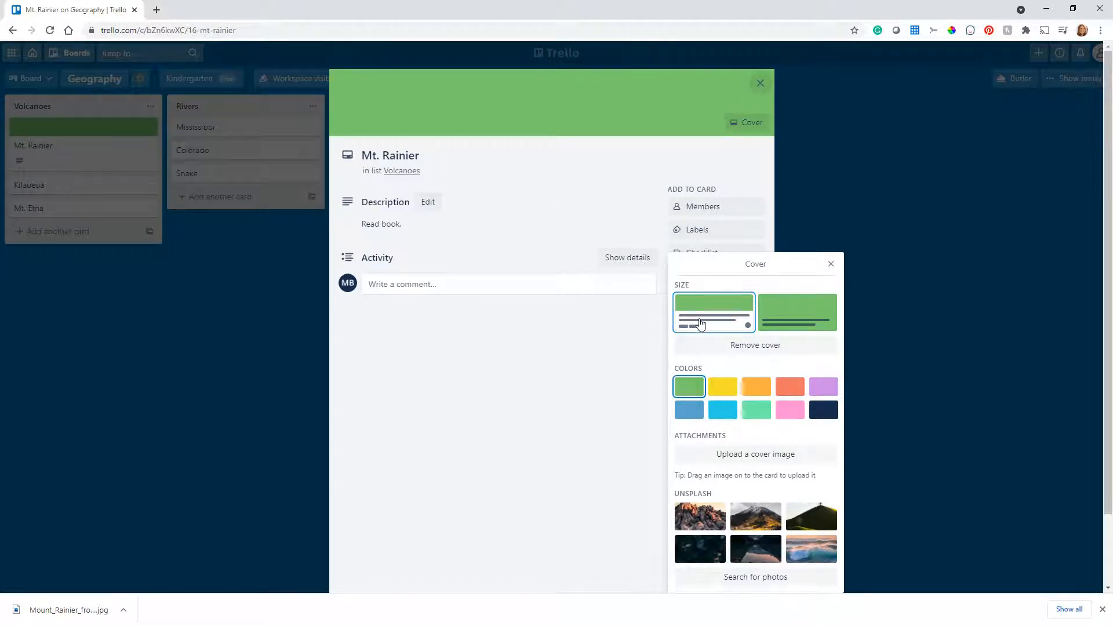
left_click(771, 321)
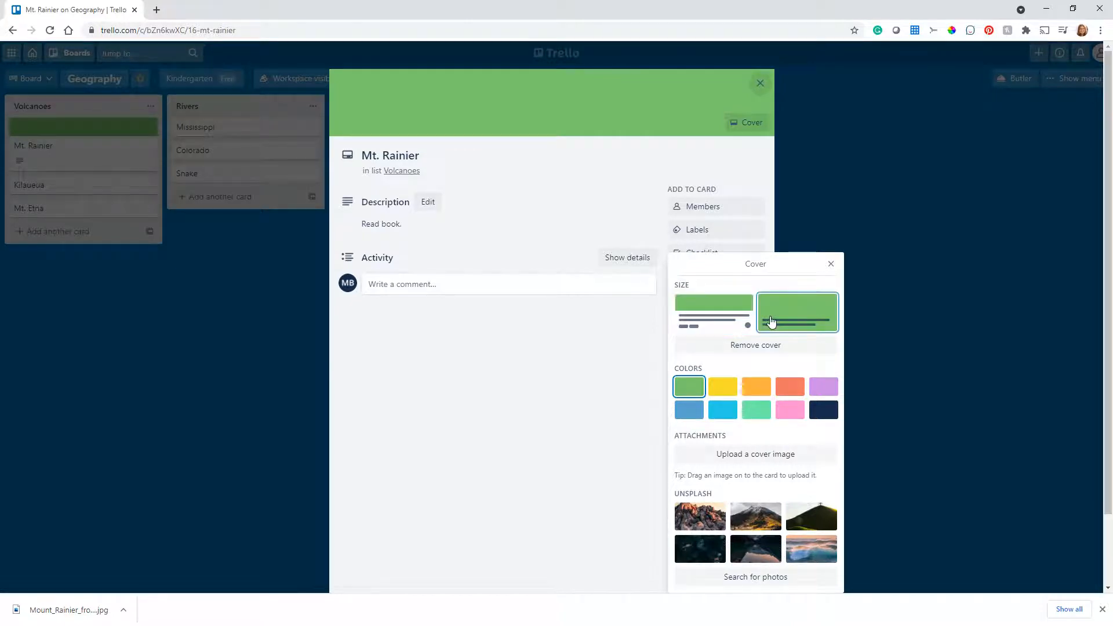
left_click(760, 83)
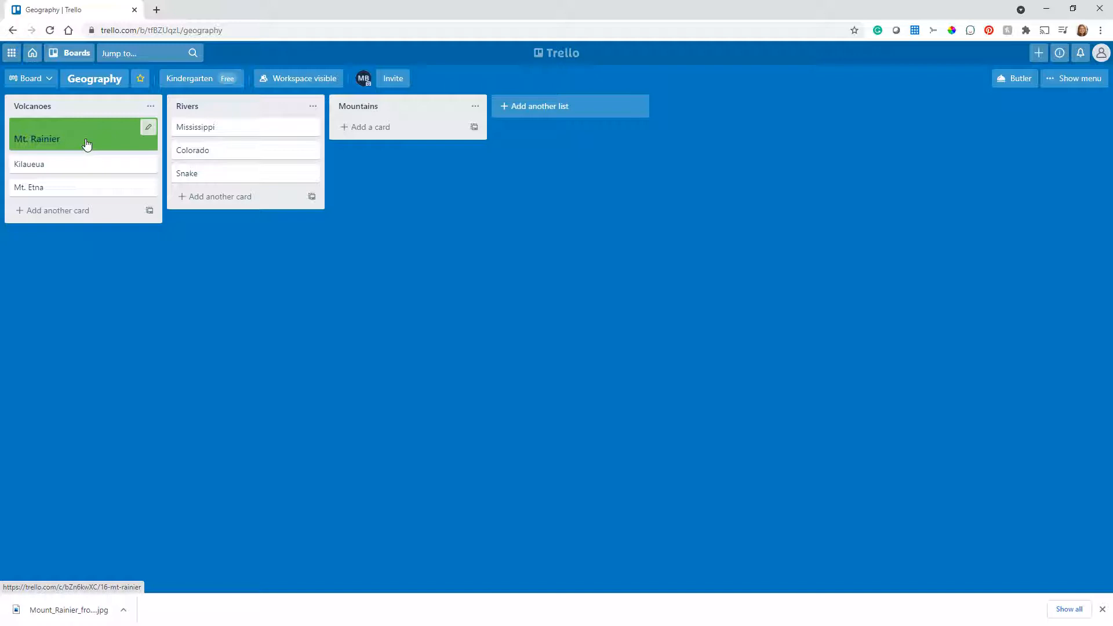
Switch the Mt. Rainier card's green cover to the header-strip size and back to the full-card size
left_click(61, 139)
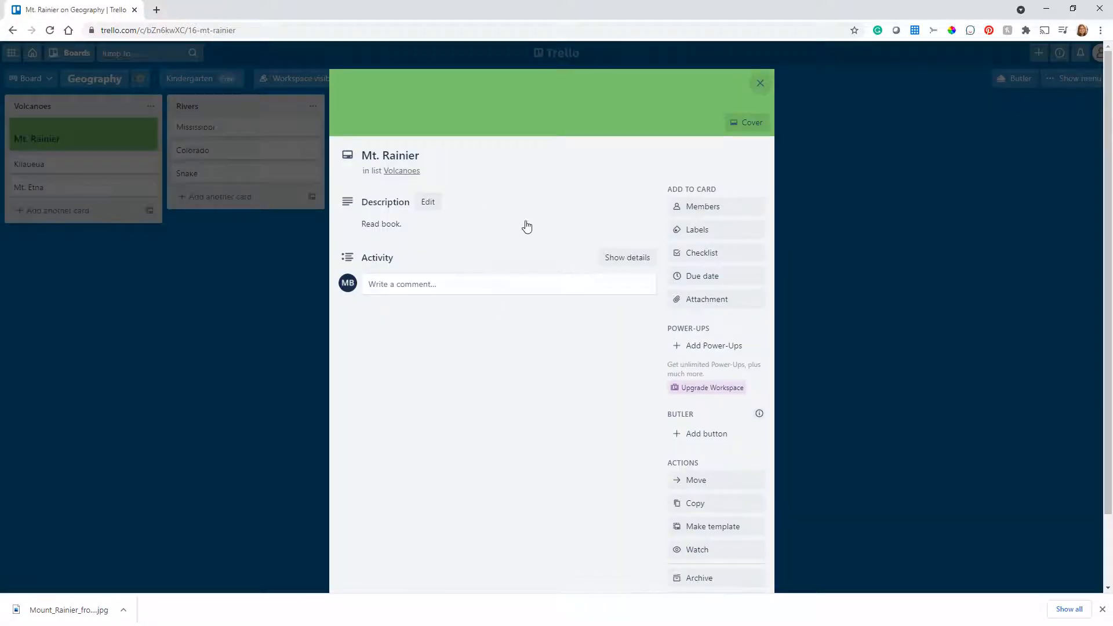
left_click(739, 123)
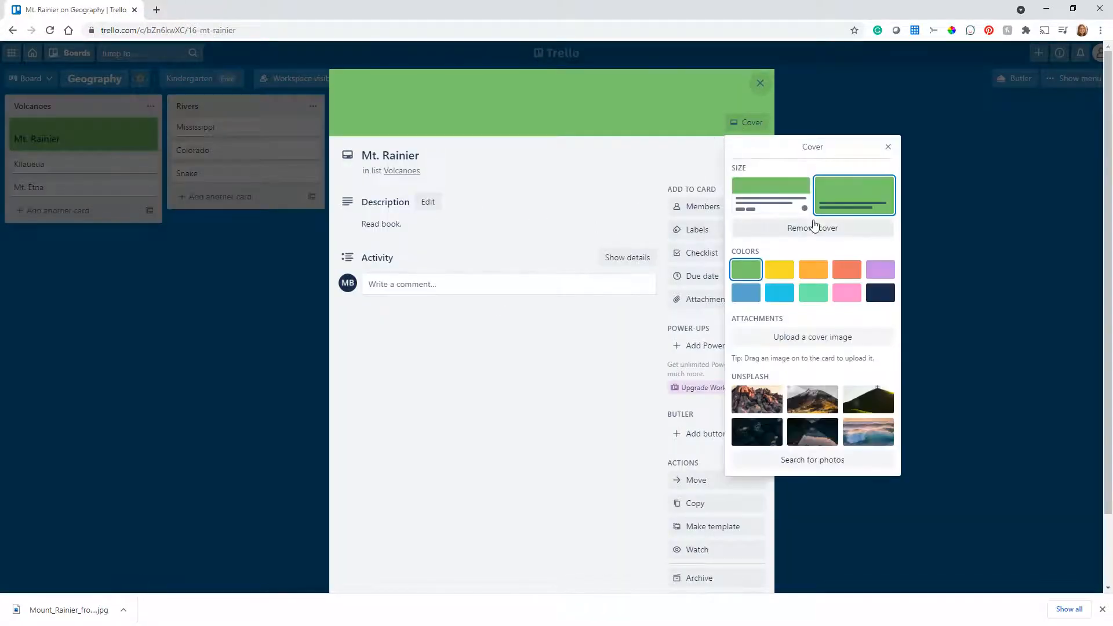
left_click(771, 196)
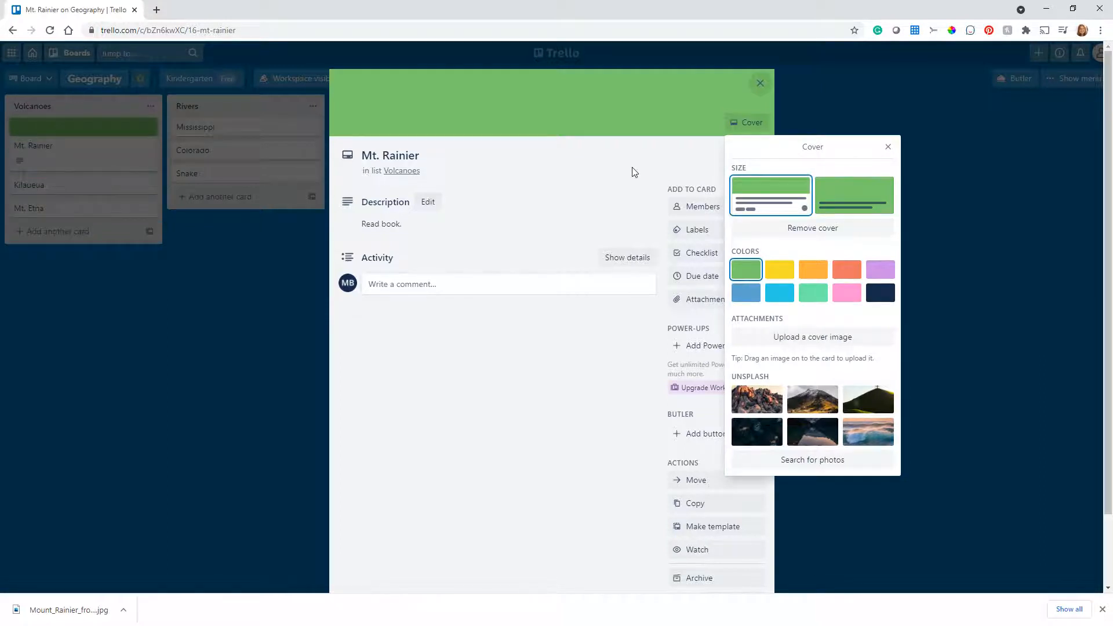
left_click(854, 195)
left_click(622, 182)
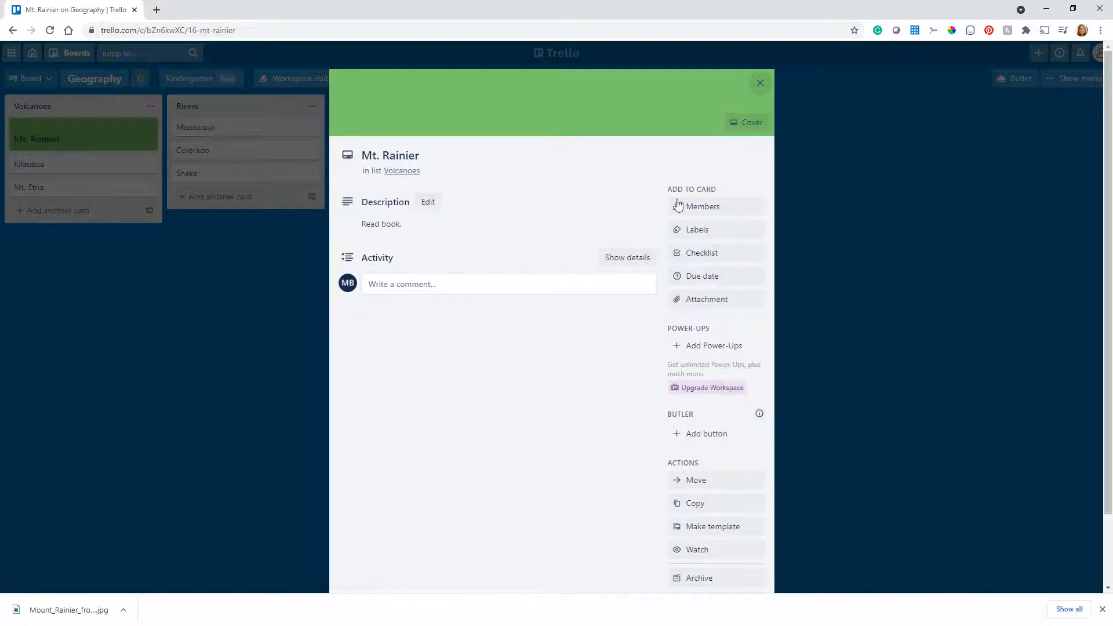
Add the Mountains label to the Mt. Rainier card and return to the board
left_click(708, 230)
left_click(732, 431)
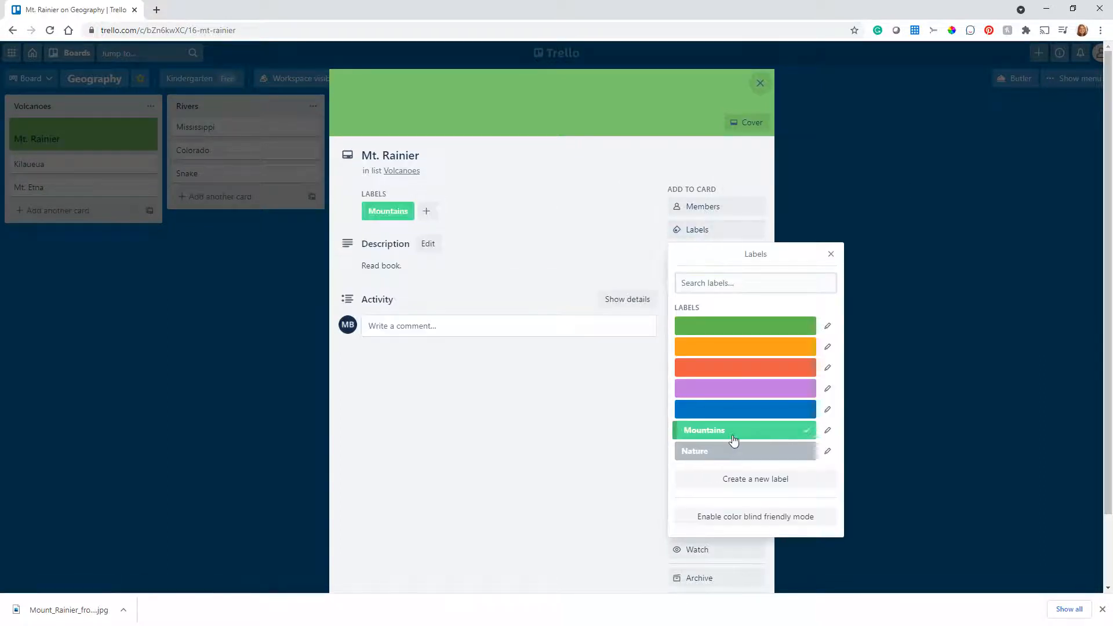
left_click(759, 83)
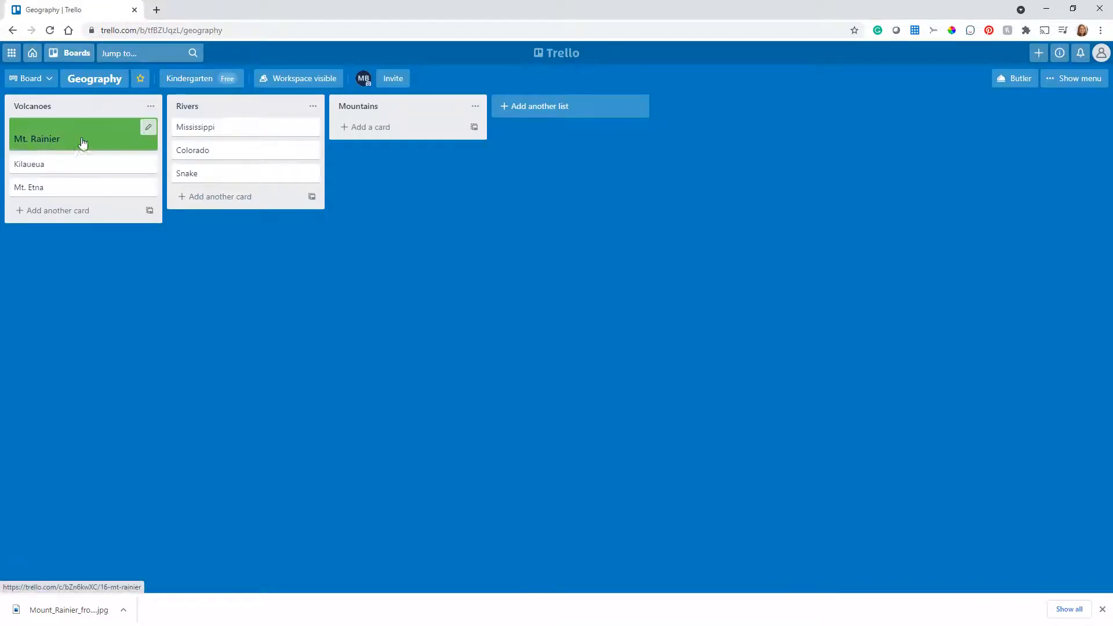
Change the Mt. Rainier card's cover to the header-strip size and show label names on the board's cards
left_click(120, 145)
left_click(743, 135)
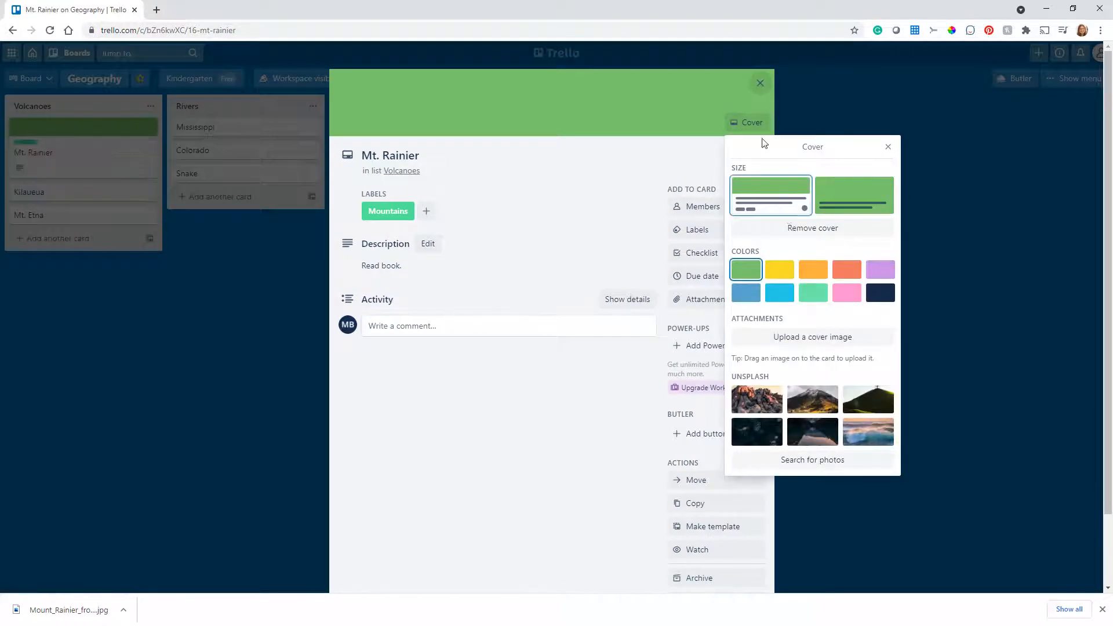
left_click(760, 83)
left_click(26, 142)
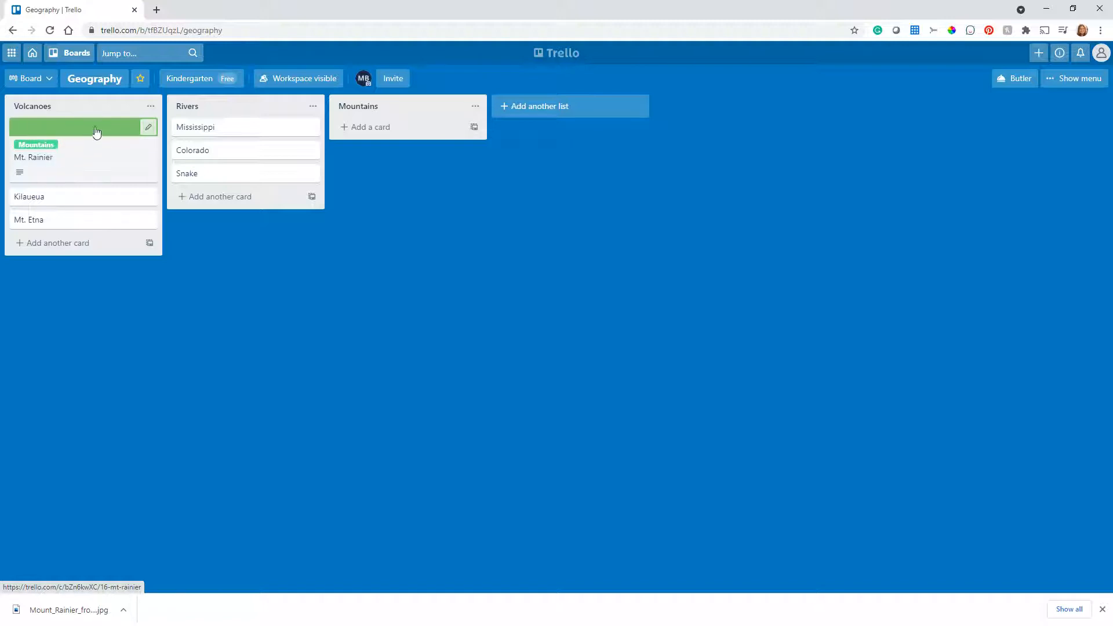
Upload Mount_Rainier_from_west.jpg from the Trello Tutorial folder as the Mt. Rainier card's cover image
left_click(112, 130)
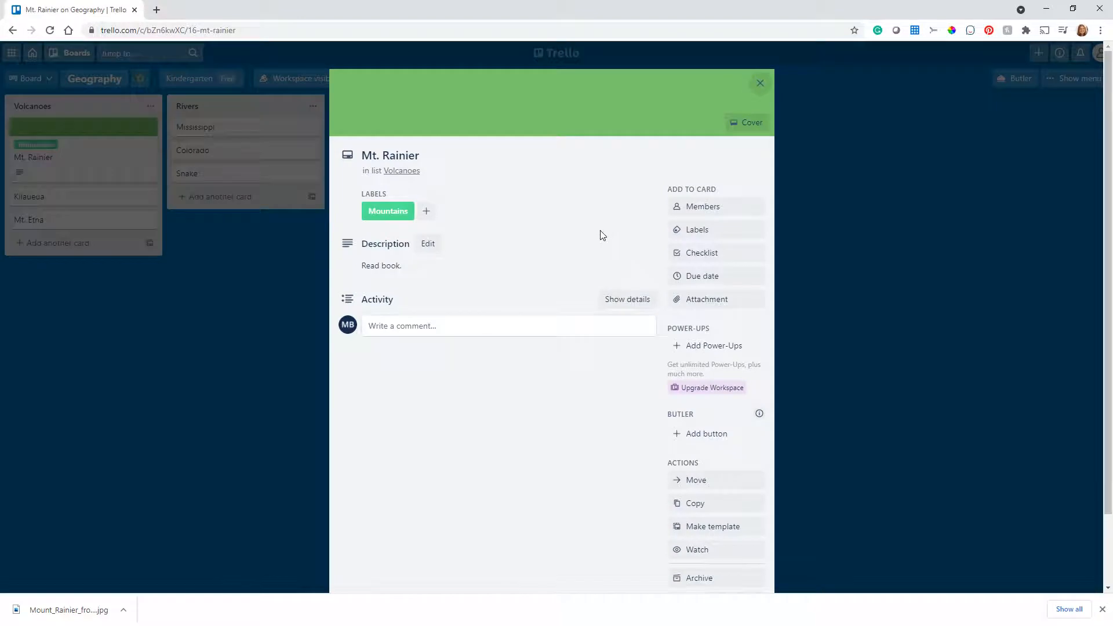
left_click(751, 124)
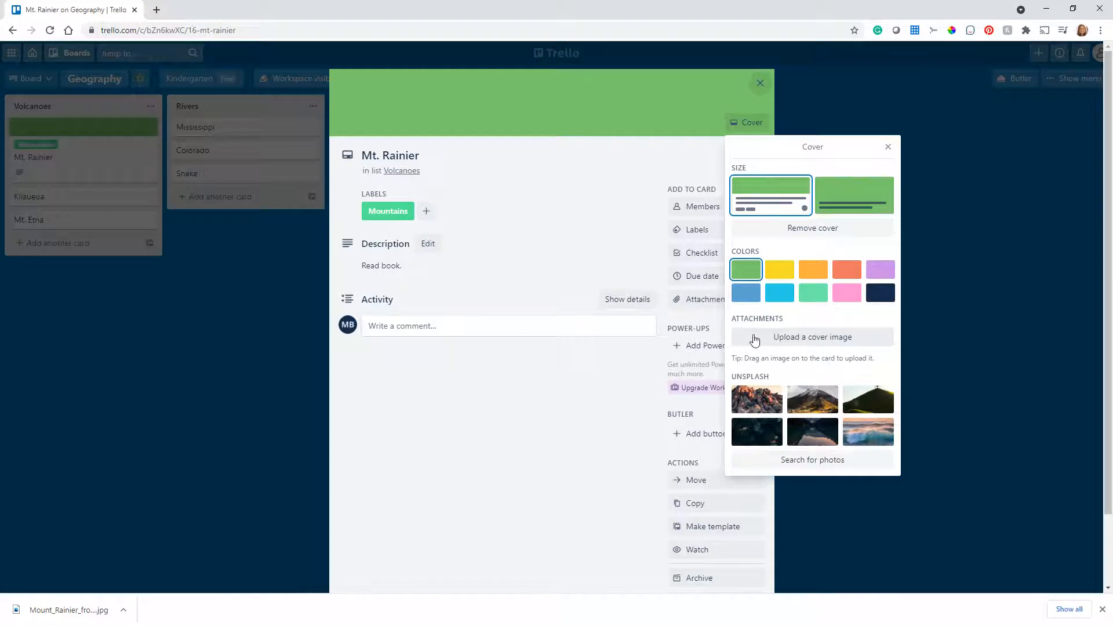
left_click(780, 338)
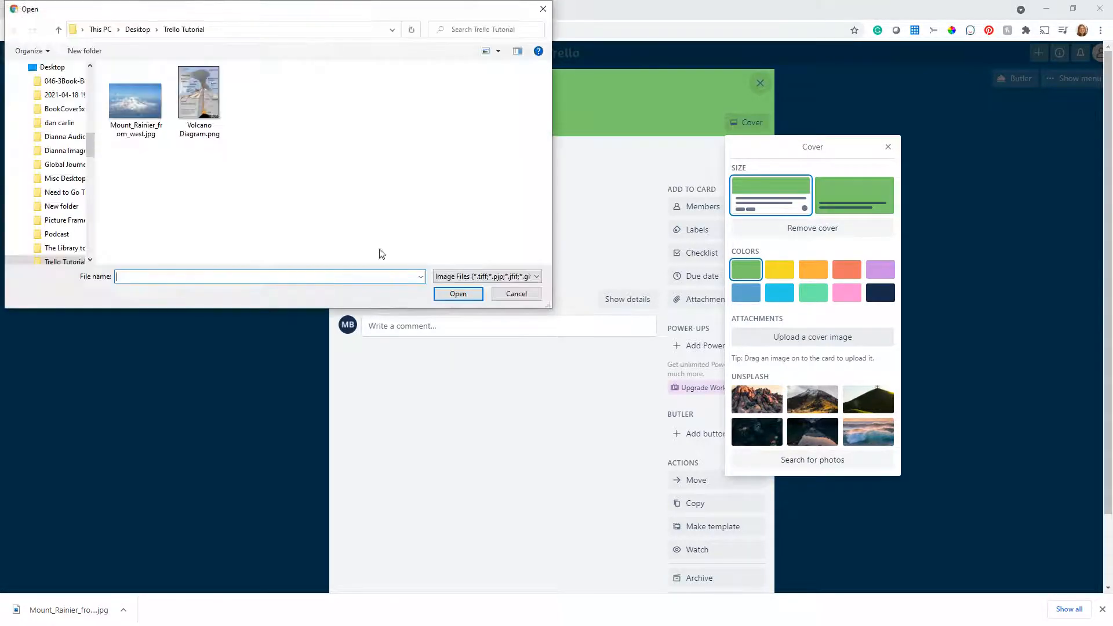
left_click(135, 102)
left_click(454, 298)
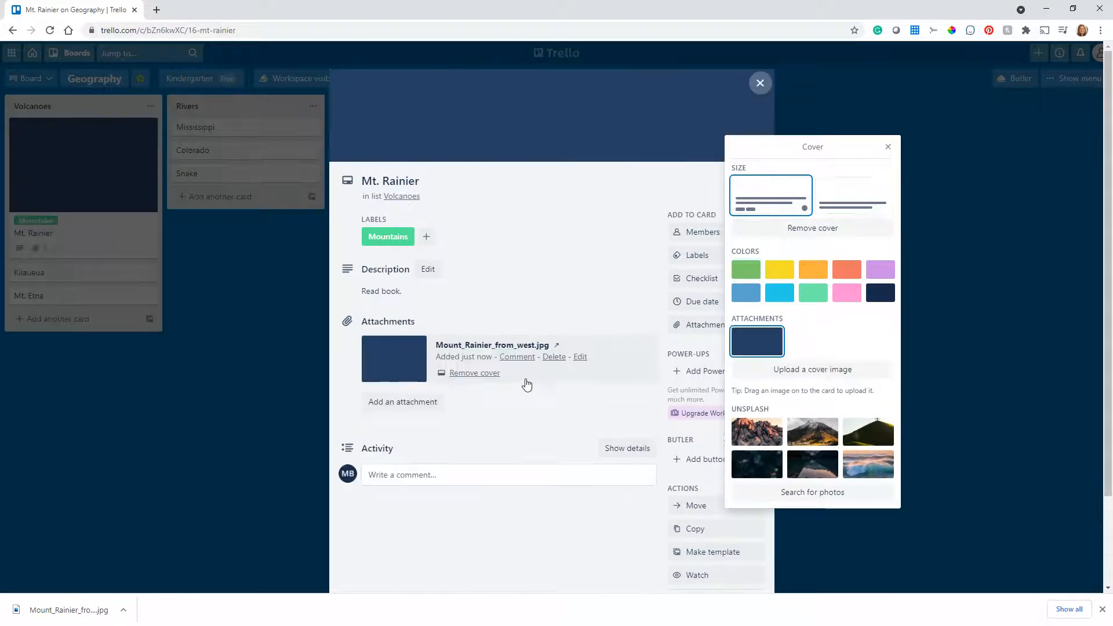
left_click(887, 146)
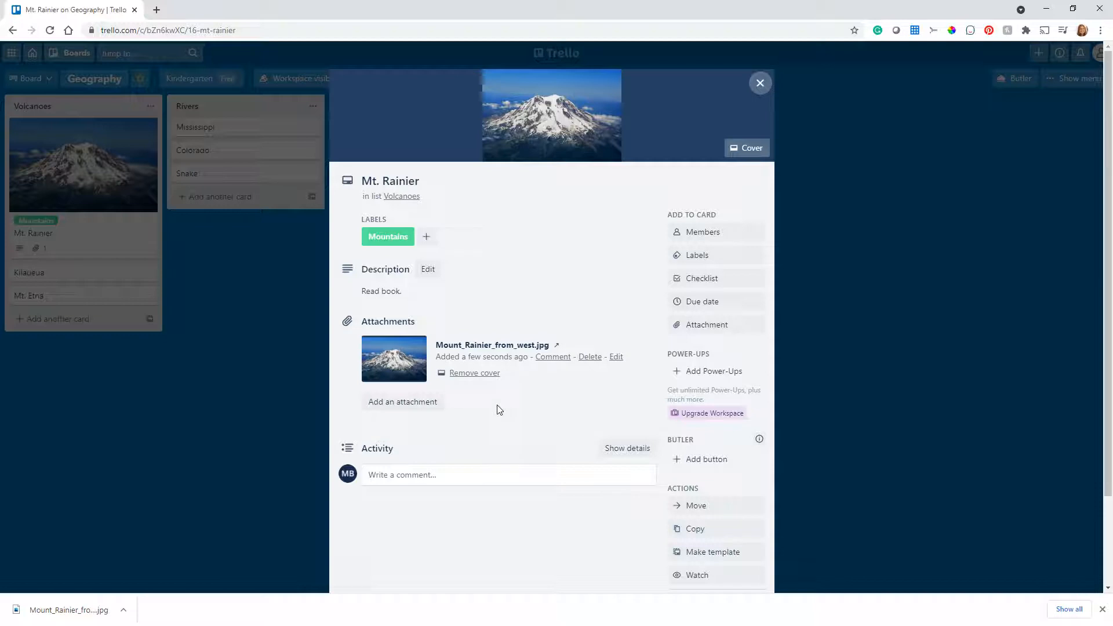
Remove the photo cover from the Mt. Rainier card, make the attached Mount_Rainier_from_west.jpg its cover again, and return to the board
left_click(476, 374)
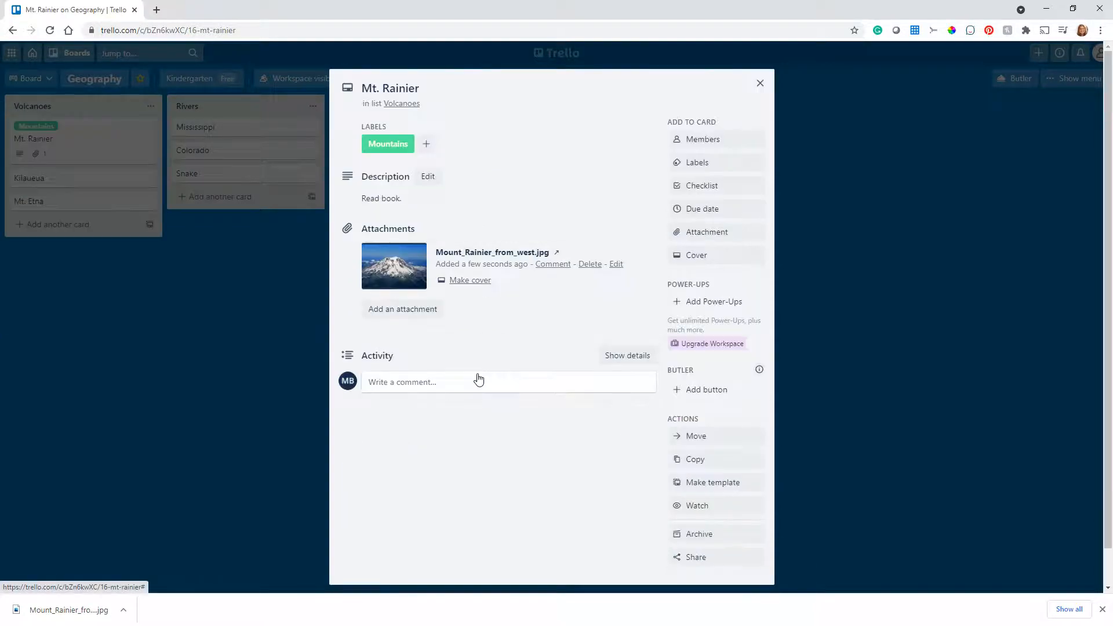
left_click(470, 284)
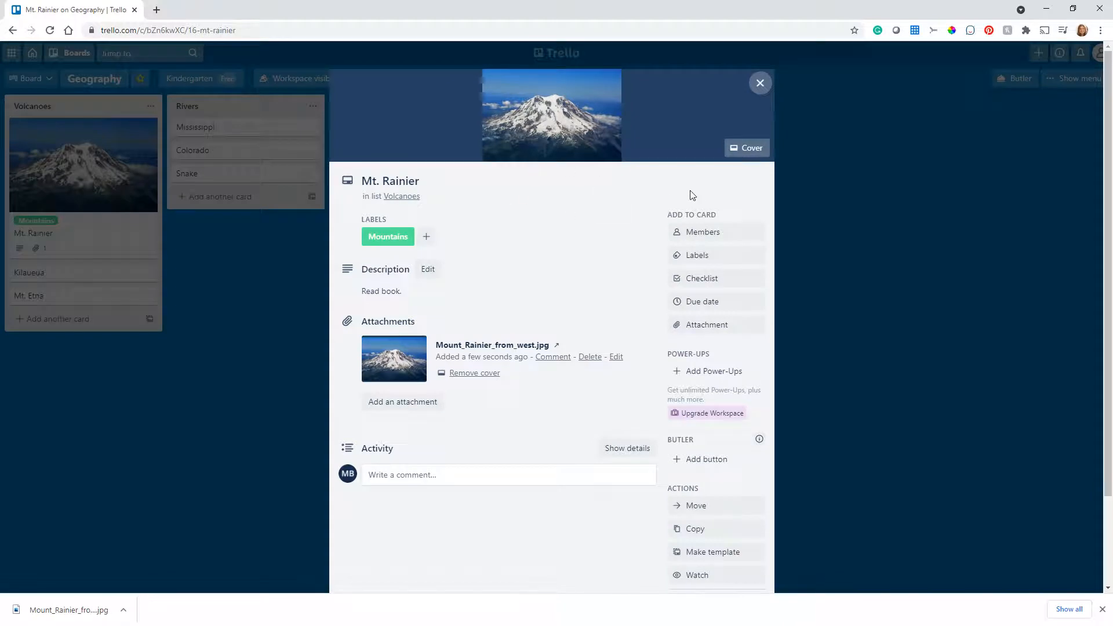
left_click(744, 150)
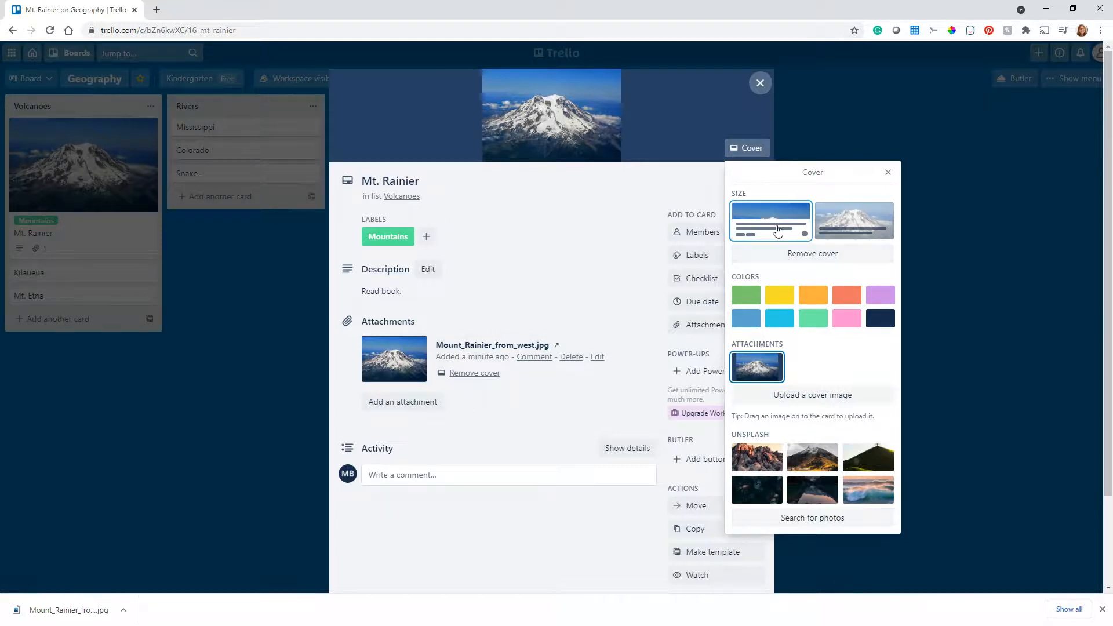
left_click(887, 173)
left_click(760, 84)
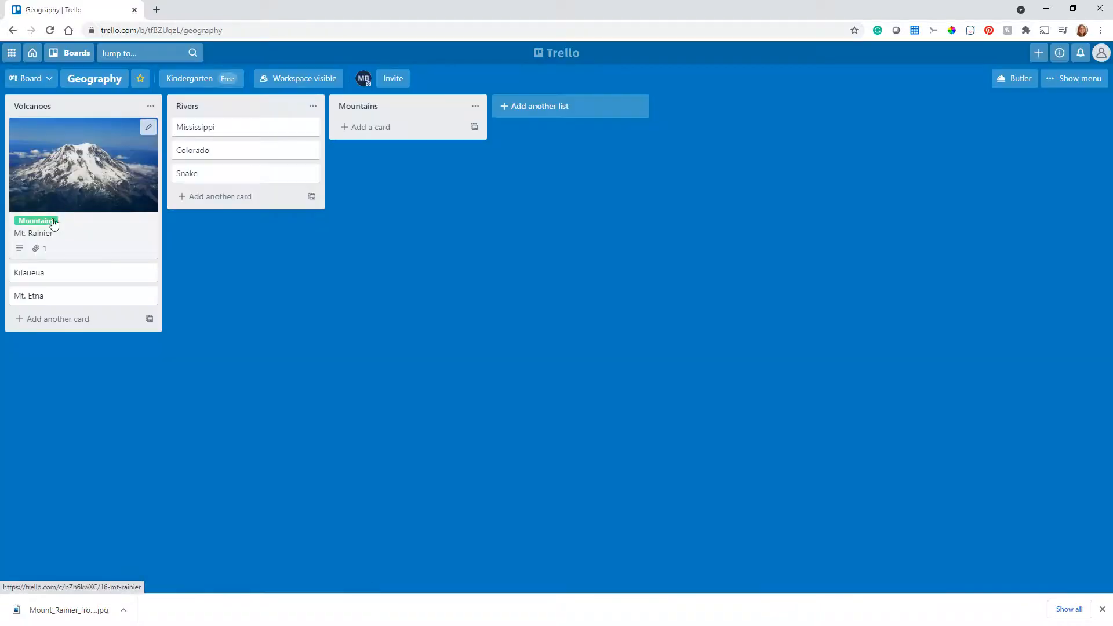
Set the Mt. Rainier card's photo cover to the full-card size and return to the board
left_click(85, 193)
left_click(748, 149)
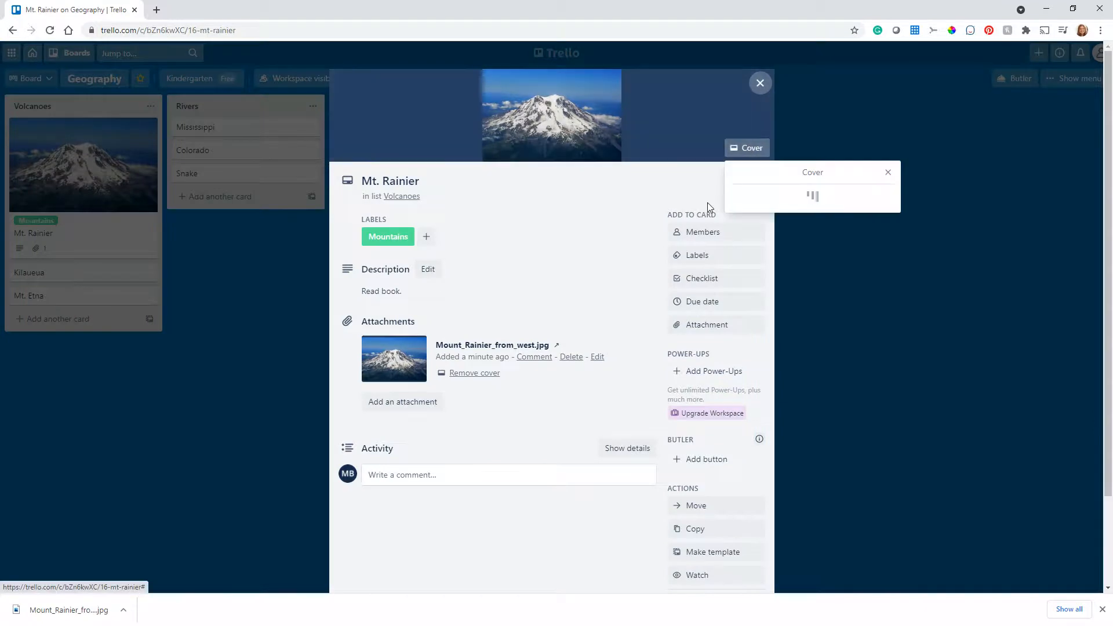
left_click(855, 221)
left_click(888, 173)
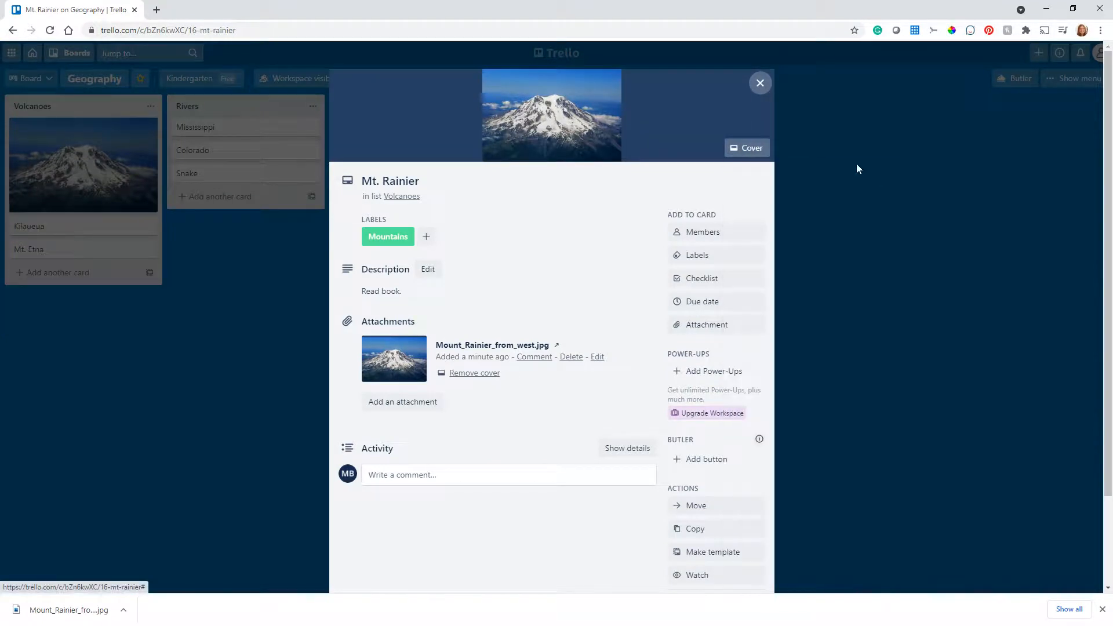
left_click(760, 83)
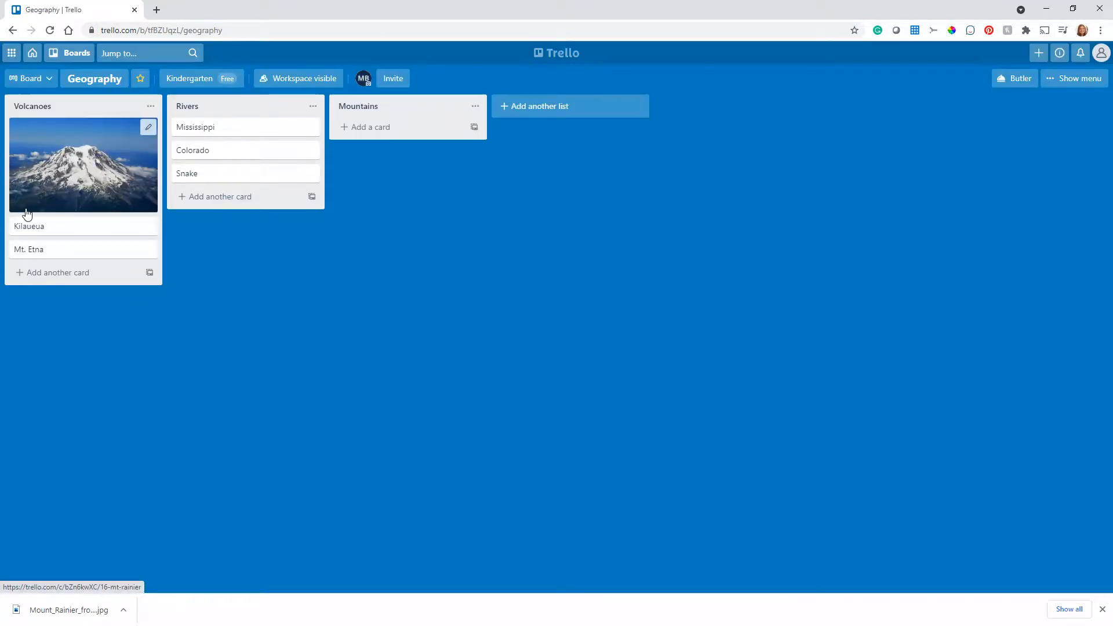
Set the title text on the Mt. Rainier card's photo cover to the white option and return to the board
left_click(90, 208)
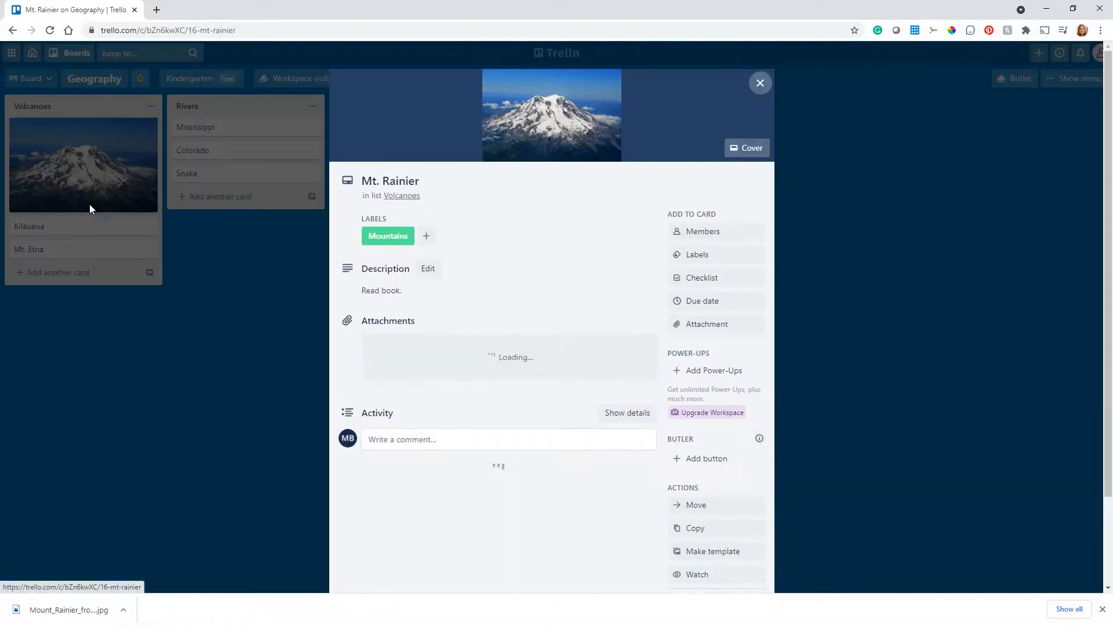
left_click(752, 149)
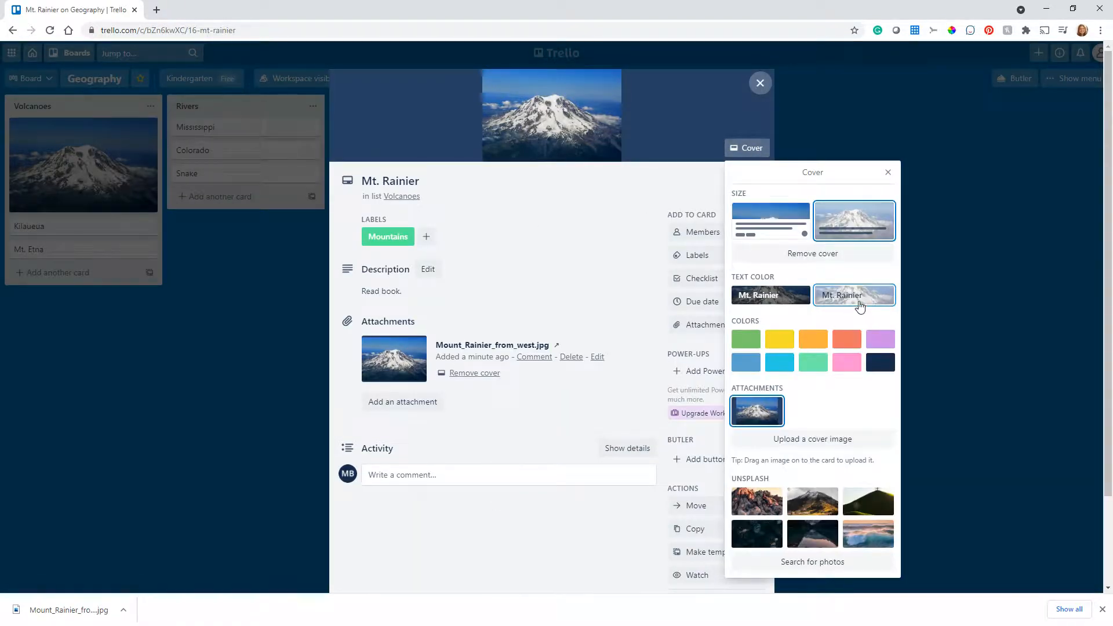
left_click(770, 296)
left_click(760, 83)
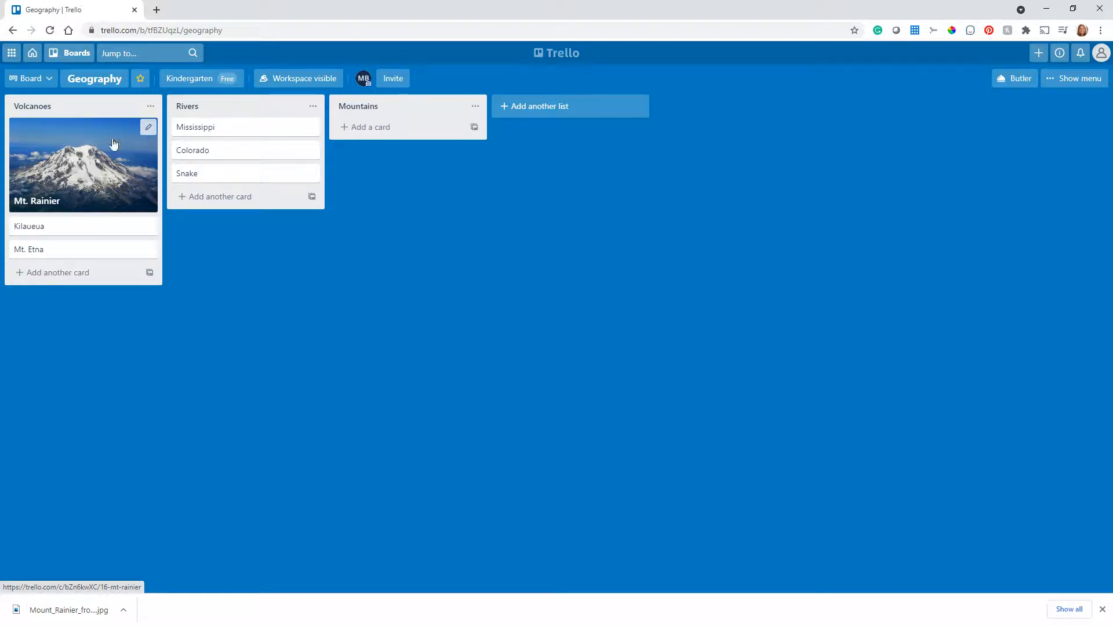
Search Unsplash for "volcano" and use the photo of an erupting volcano with dark smoke as the Mt. Rainier card's cover
left_click(90, 193)
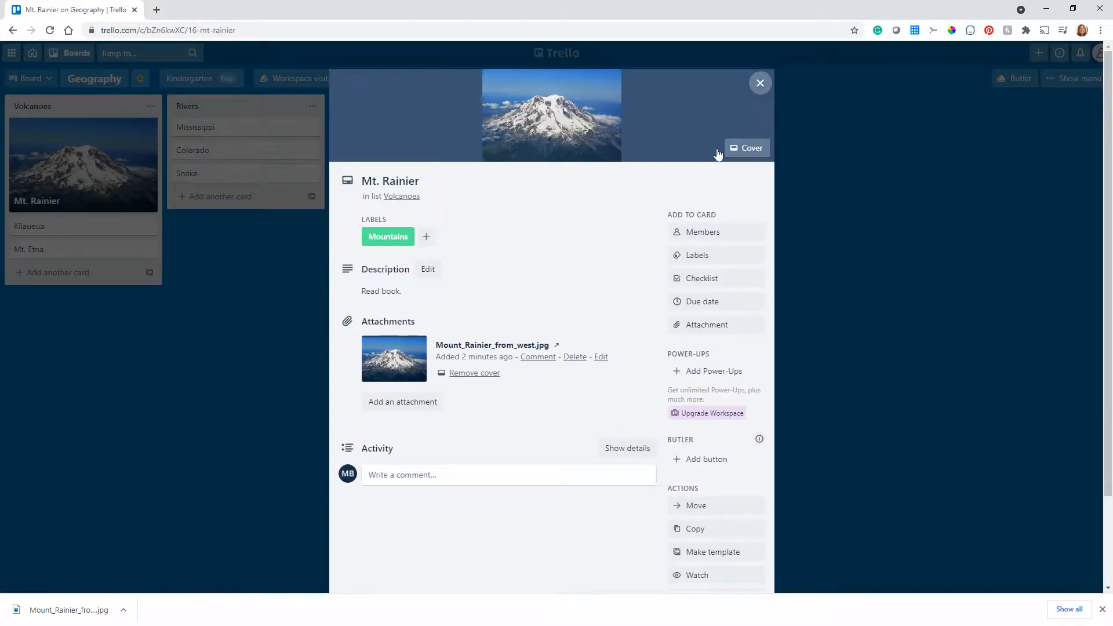
left_click(742, 153)
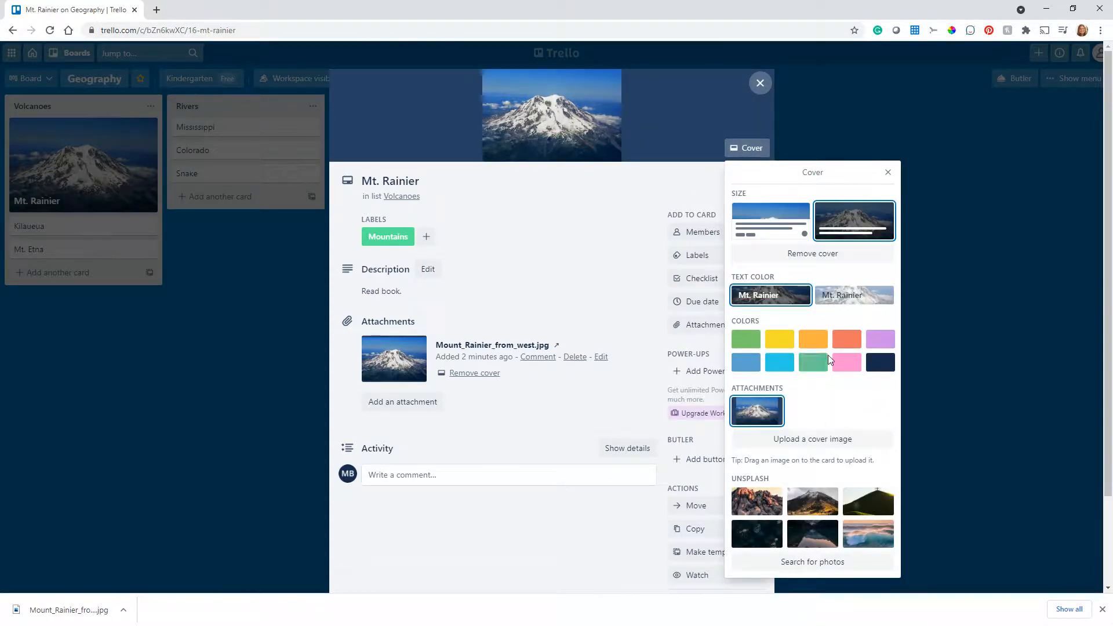
left_click(811, 561)
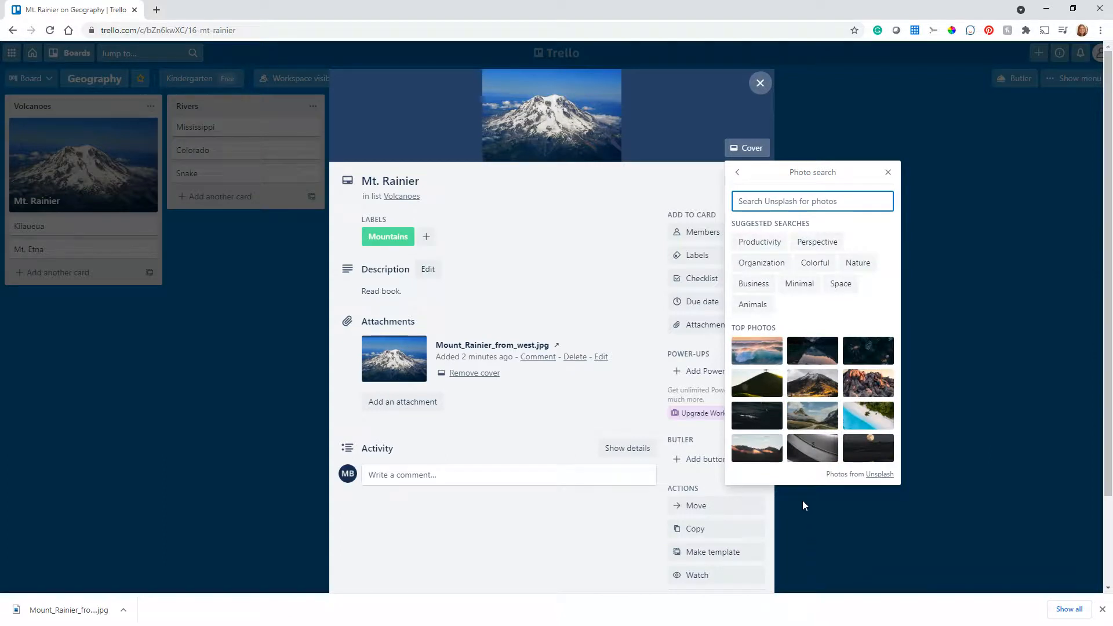
type("volcano")
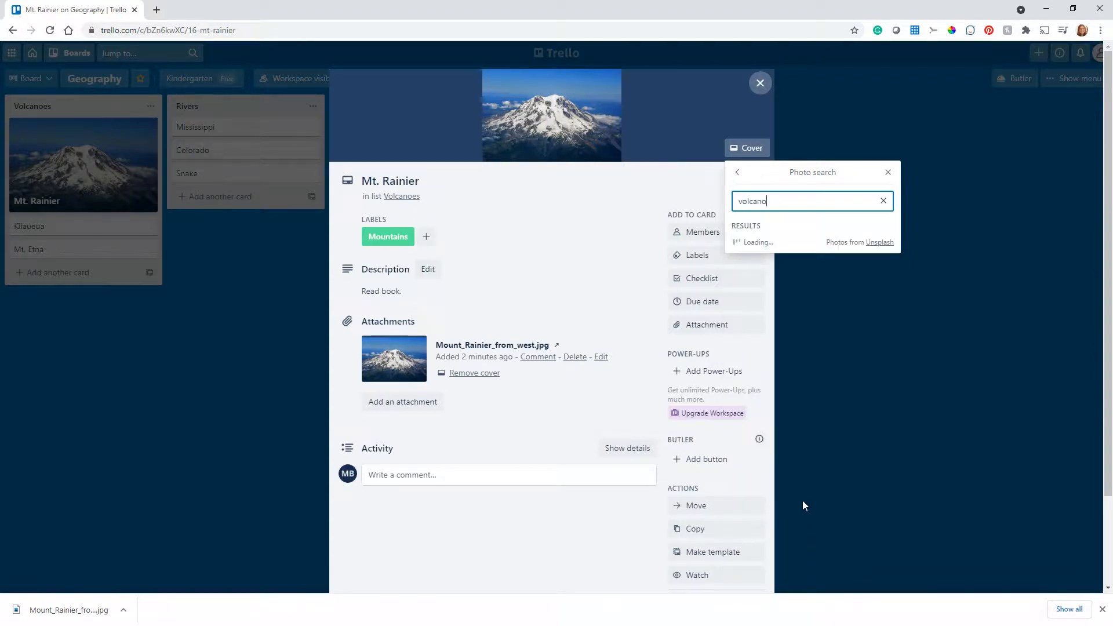
left_click(811, 316)
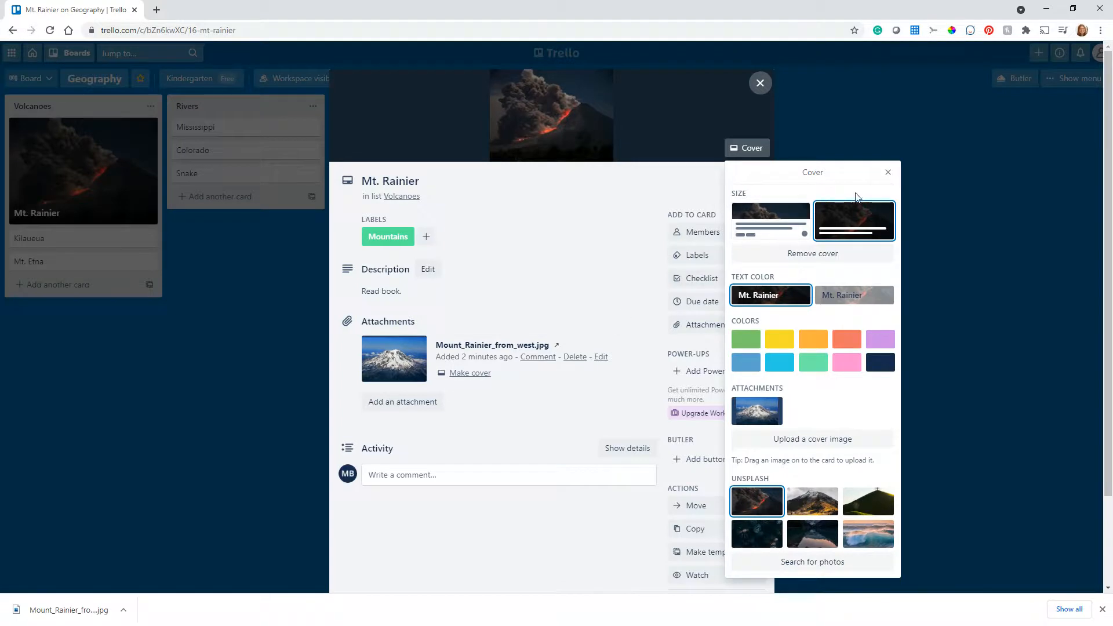
left_click(894, 171)
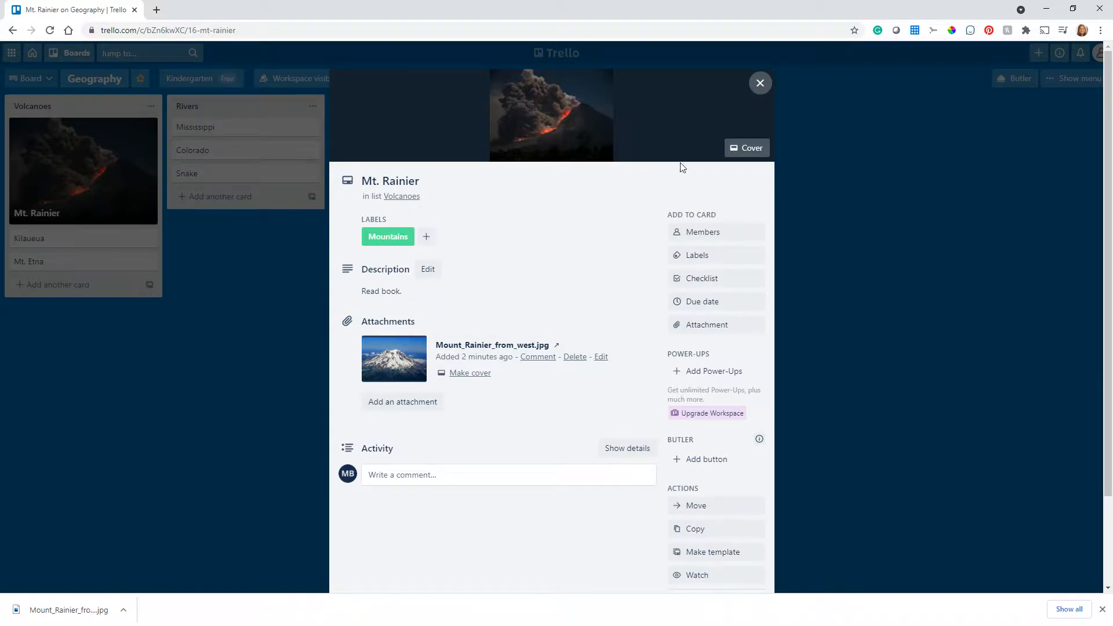
left_click(761, 90)
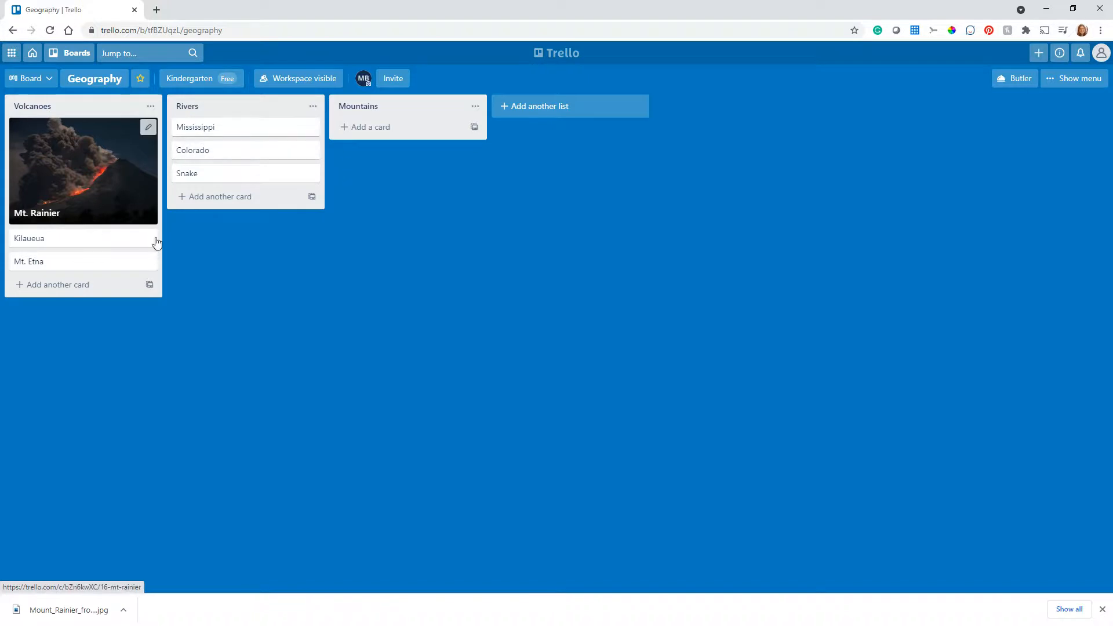
left_click(61, 177)
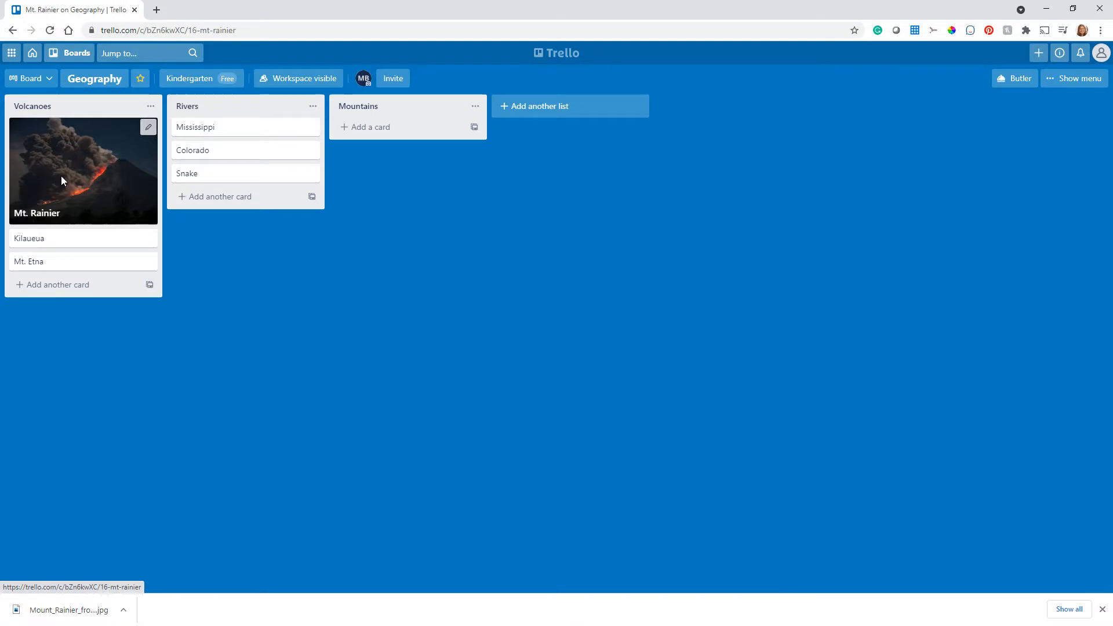
left_click(746, 149)
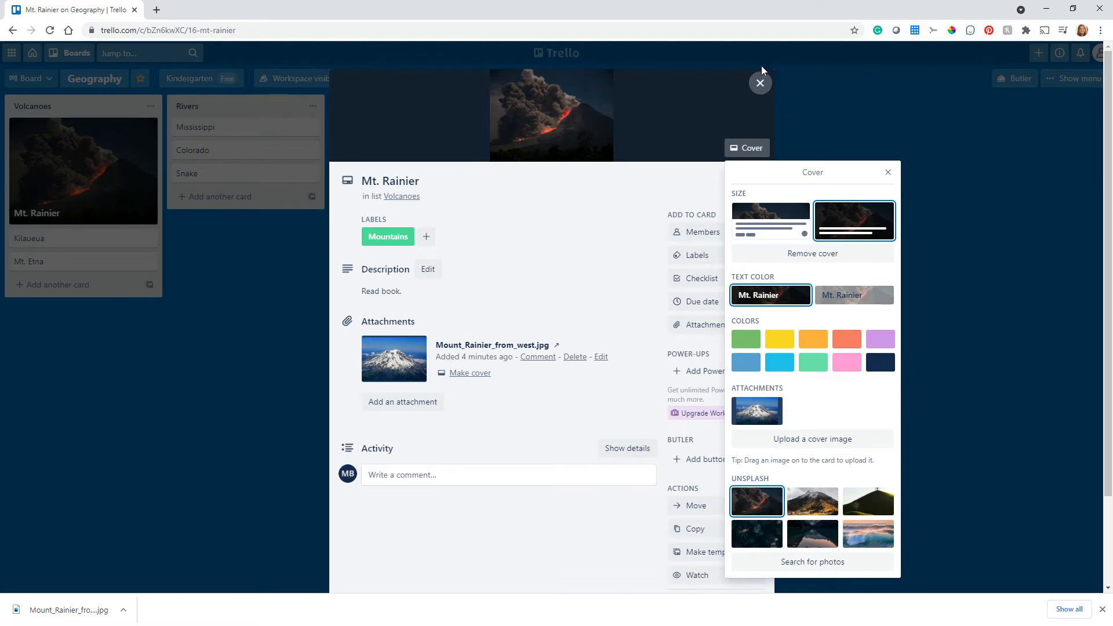
left_click(760, 82)
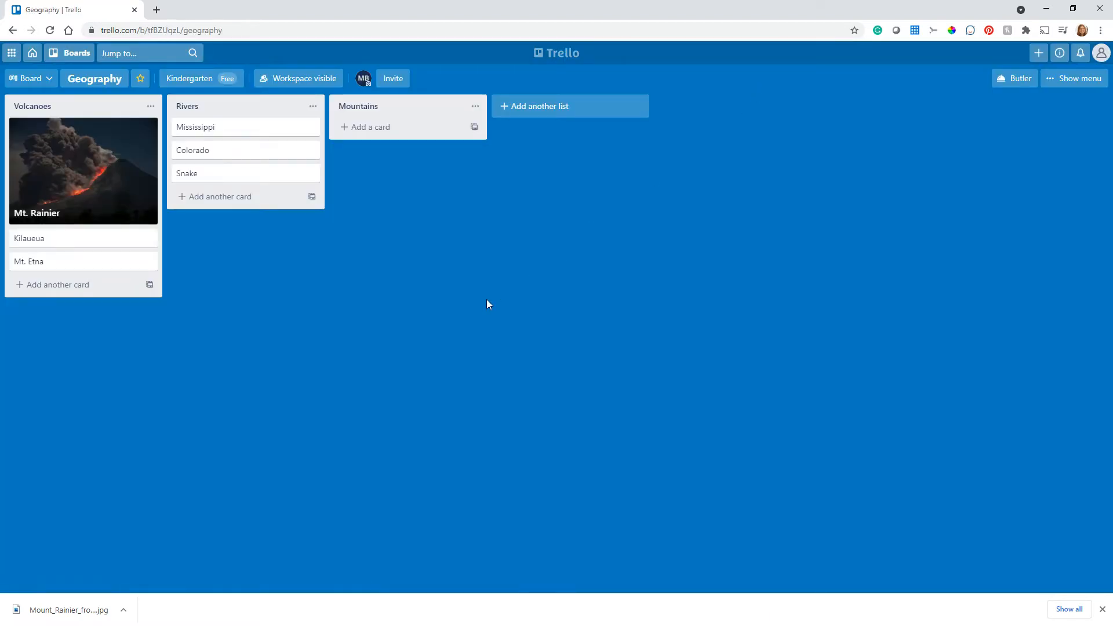